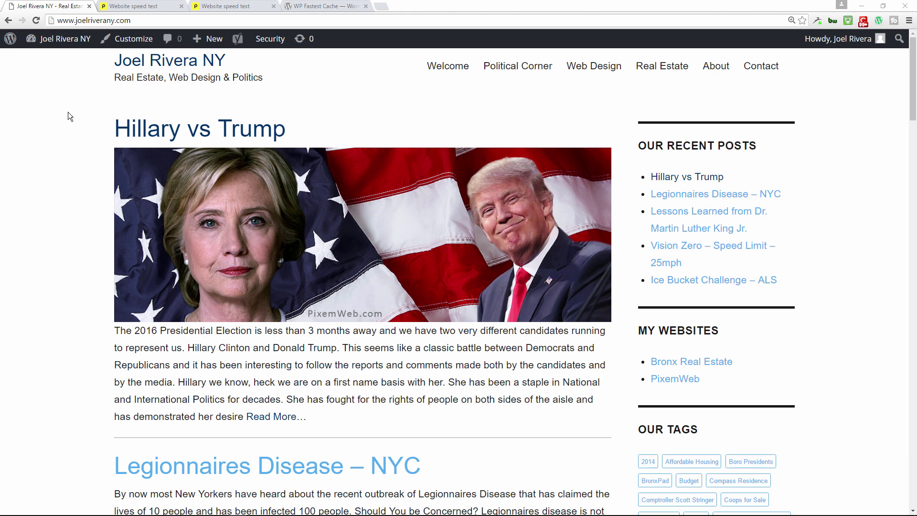
Run a Pingdom speed test on the blog's URL for a baseline: grade C 78, 1.75 s load.
{"action": "left_click", "coordinate": [90, 22]}
{"action": "key", "text": "ctrl+c"}
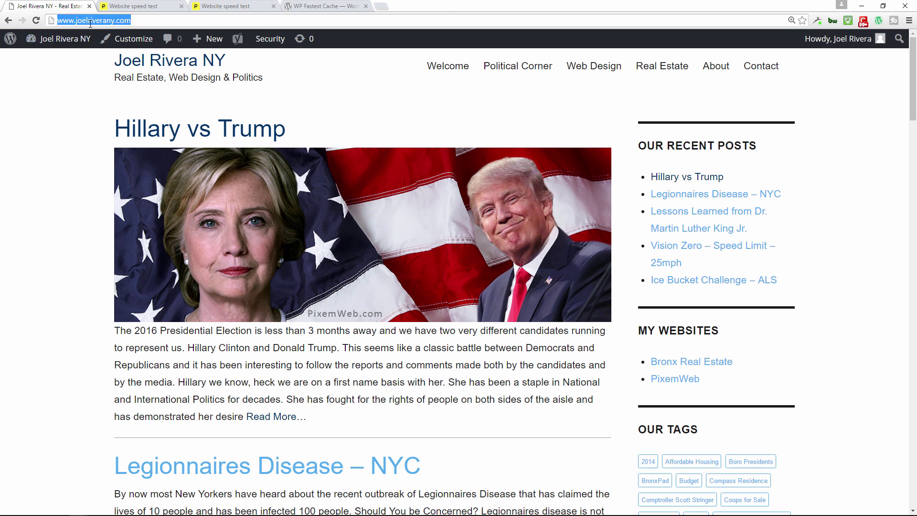
{"action": "left_click", "coordinate": [129, 6]}
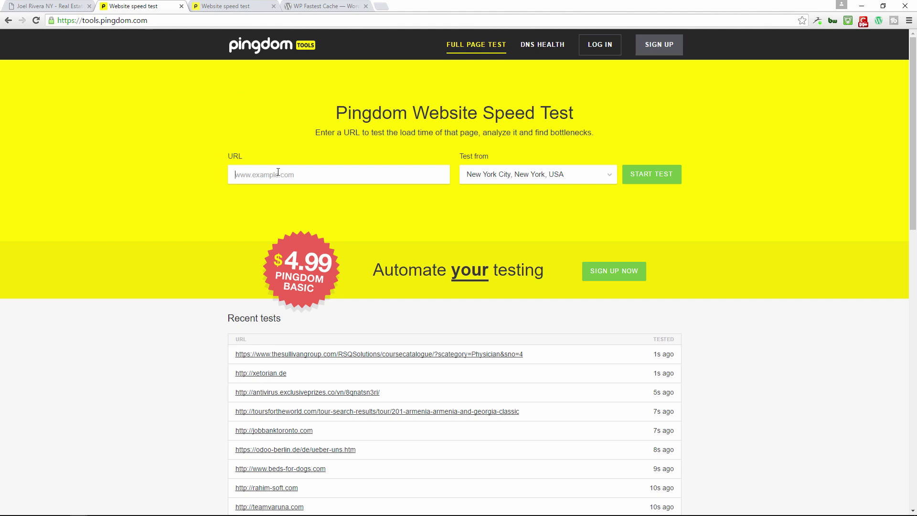
{"action": "key", "text": "ctrl+v"}
{"action": "left_click", "coordinate": [651, 177]}
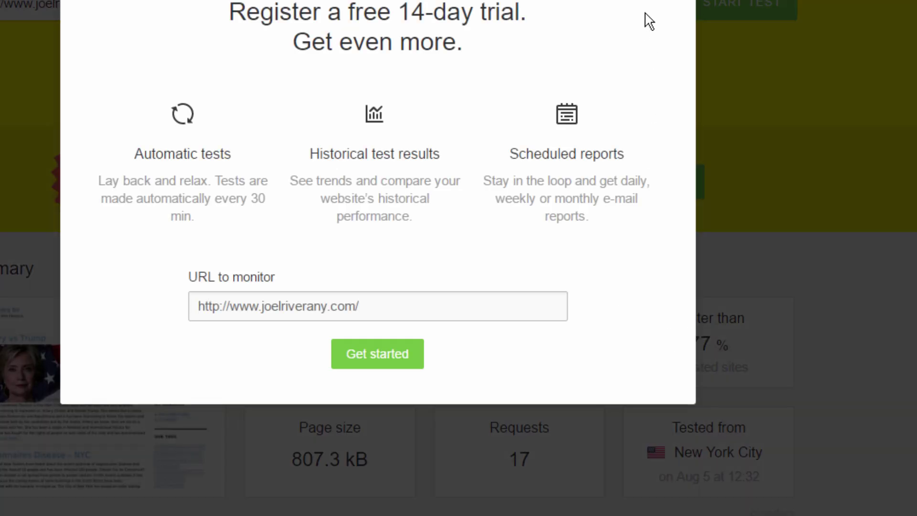
{"action": "left_click", "coordinate": [659, 2]}
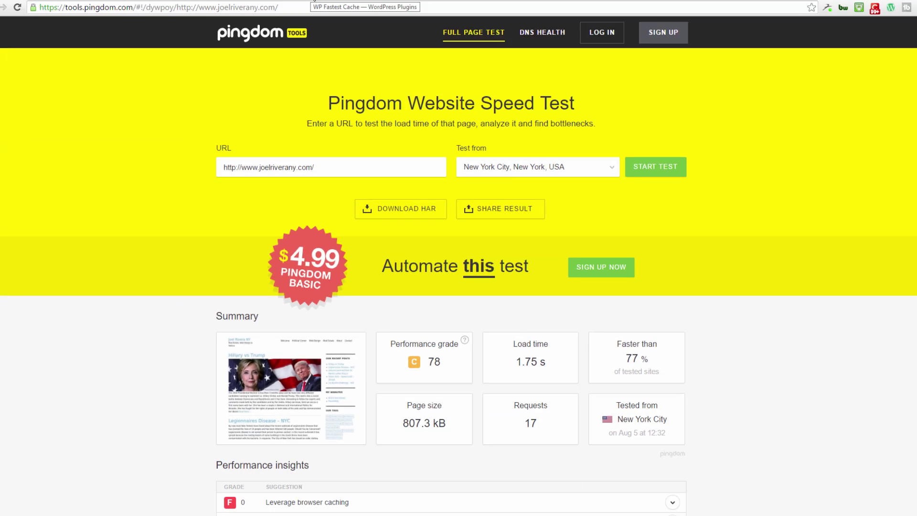
Scroll through the WP Fastest Cache plugin page on WordPress.org.
{"action": "left_click", "coordinate": [320, 6]}
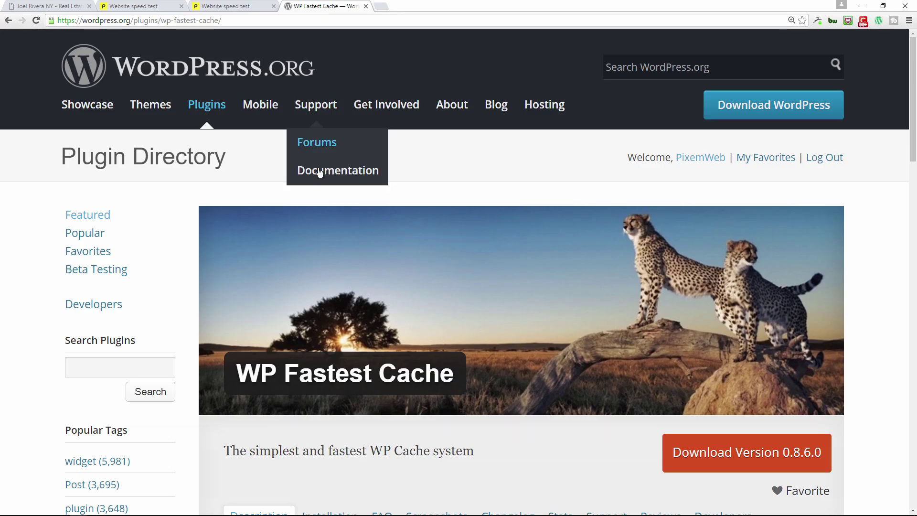
{"action": "scroll", "coordinate": [408, 247], "scroll_direction": "down", "scroll_amount": 2}
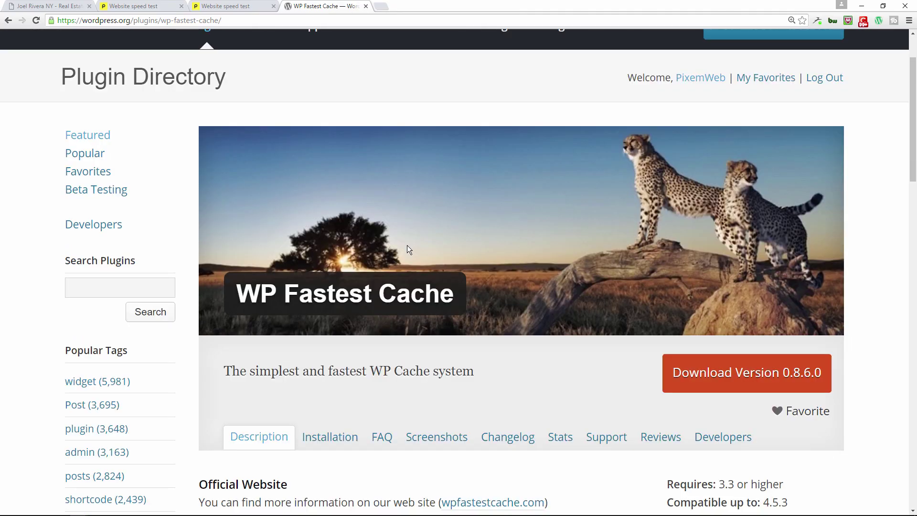
{"action": "scroll", "coordinate": [408, 250], "scroll_direction": "down", "scroll_amount": 2}
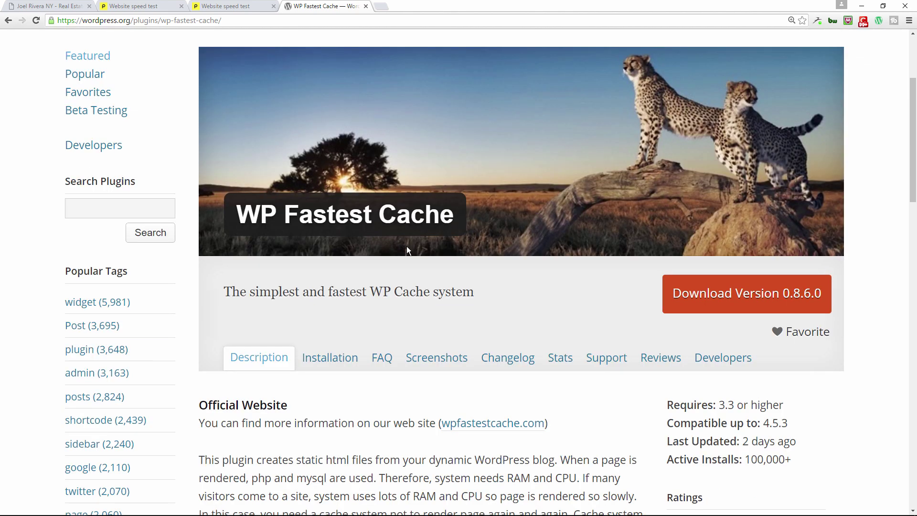
{"action": "scroll", "coordinate": [407, 249], "scroll_direction": "down", "scroll_amount": 2}
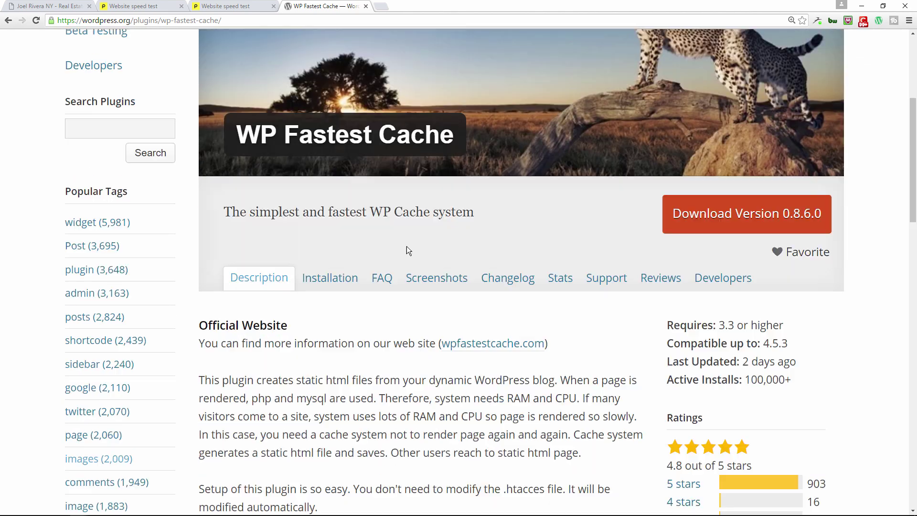
{"action": "scroll", "coordinate": [408, 250], "scroll_direction": "down", "scroll_amount": 2}
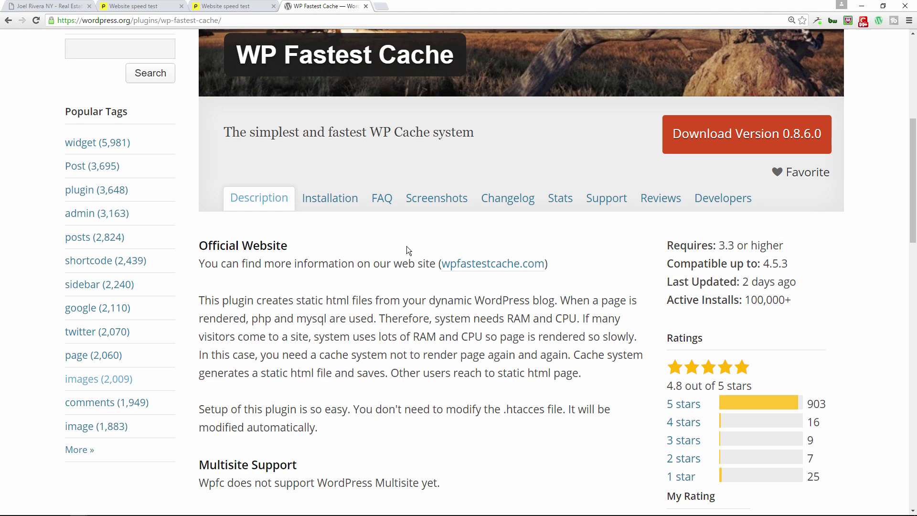
{"action": "scroll", "coordinate": [408, 250], "scroll_direction": "down", "scroll_amount": 2}
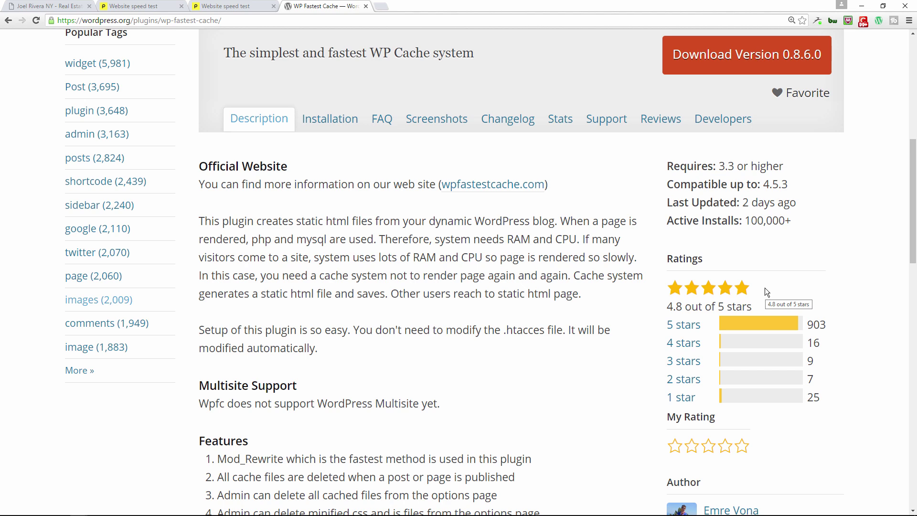
{"action": "scroll", "coordinate": [568, 286], "scroll_direction": "up", "scroll_amount": 3}
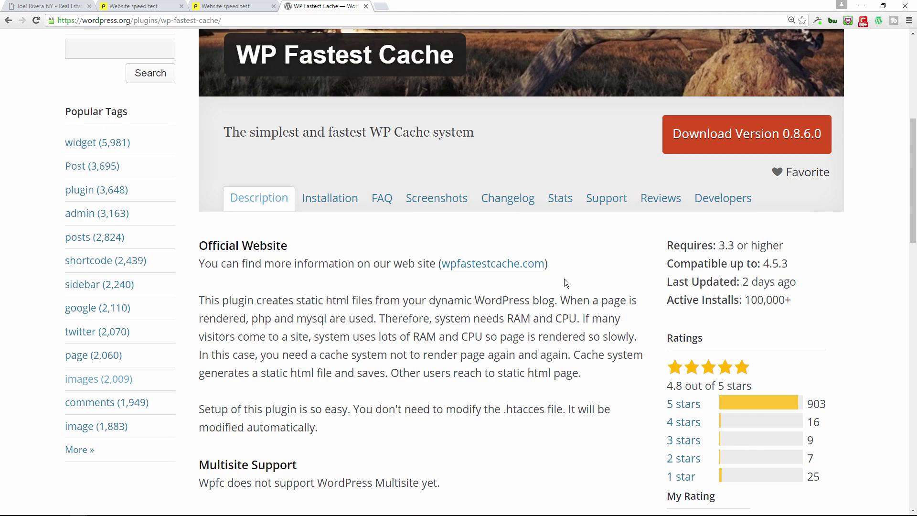
{"action": "scroll", "coordinate": [568, 279], "scroll_direction": "up", "scroll_amount": 3}
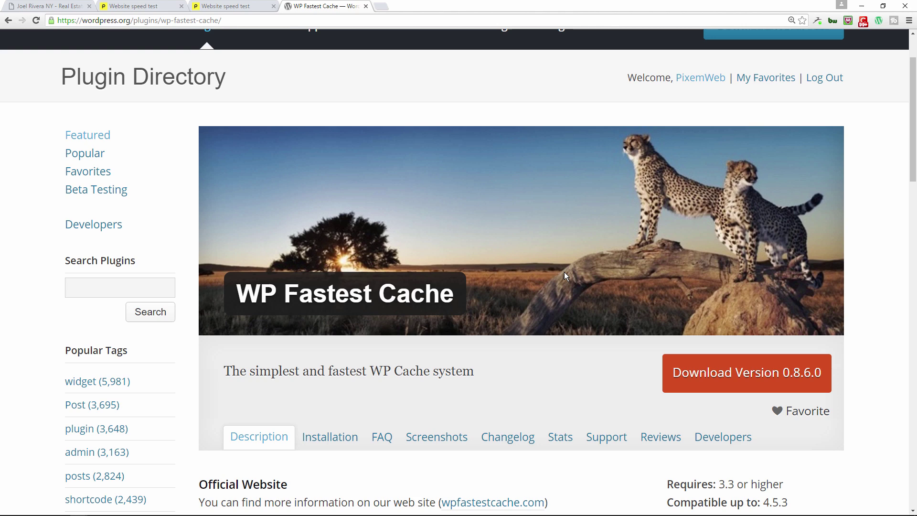
Copy the plugin title 'WP Fastest Cache' and return to the blog's tab.
{"action": "left_click_drag", "start_coordinate": [237, 292], "coordinate": [451, 282]}
{"action": "key", "text": "ctrl+c"}
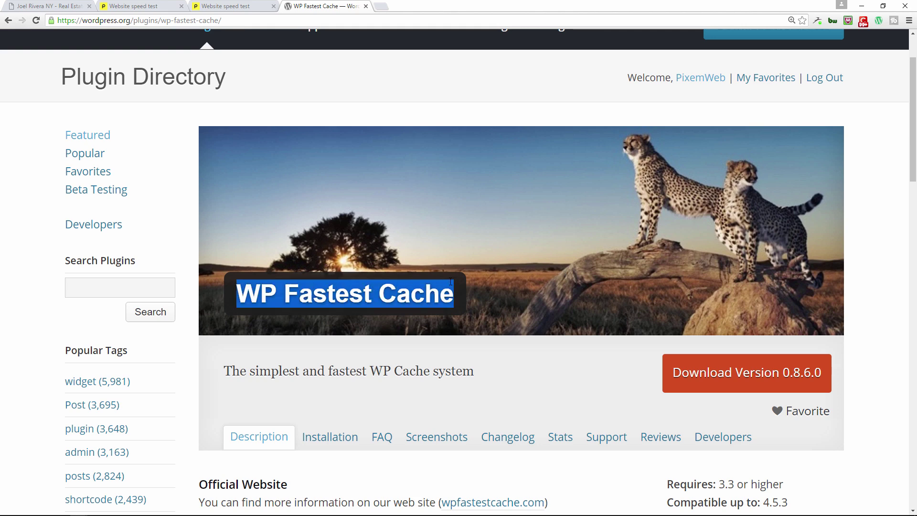
{"action": "right_click", "coordinate": [419, 292]}
{"action": "left_click", "coordinate": [432, 299]}
{"action": "left_click", "coordinate": [63, 10]}
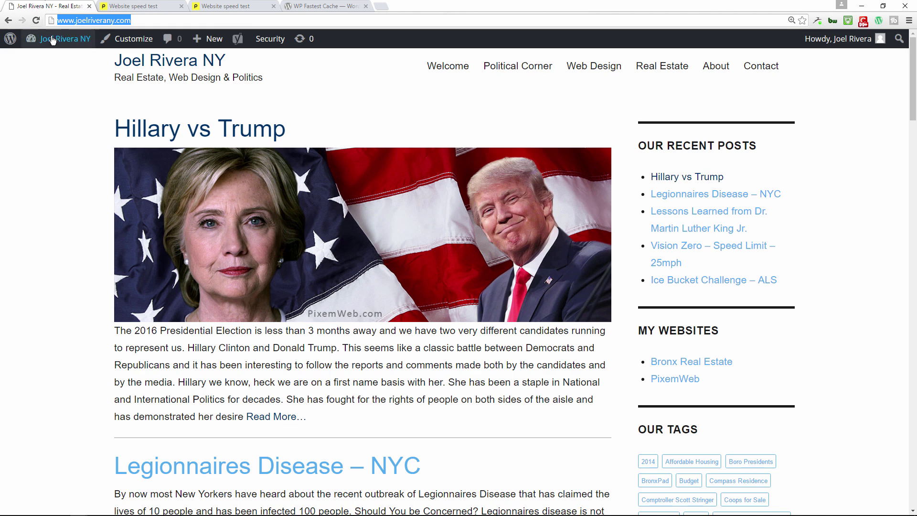
Go from the admin dashboard to the Add New plugins page.
{"action": "mouse_move", "coordinate": [51, 45]}
{"action": "left_click", "coordinate": [50, 65]}
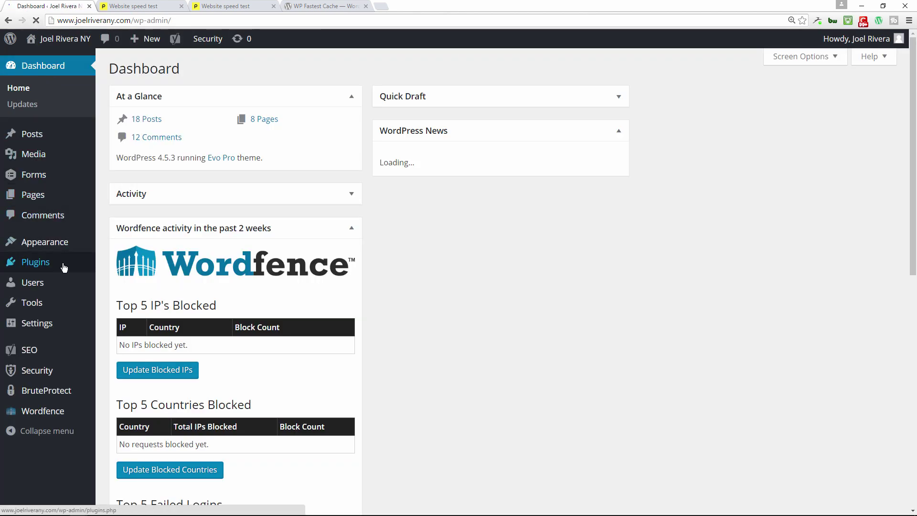
{"action": "mouse_move", "coordinate": [64, 267]}
{"action": "left_click", "coordinate": [104, 262]}
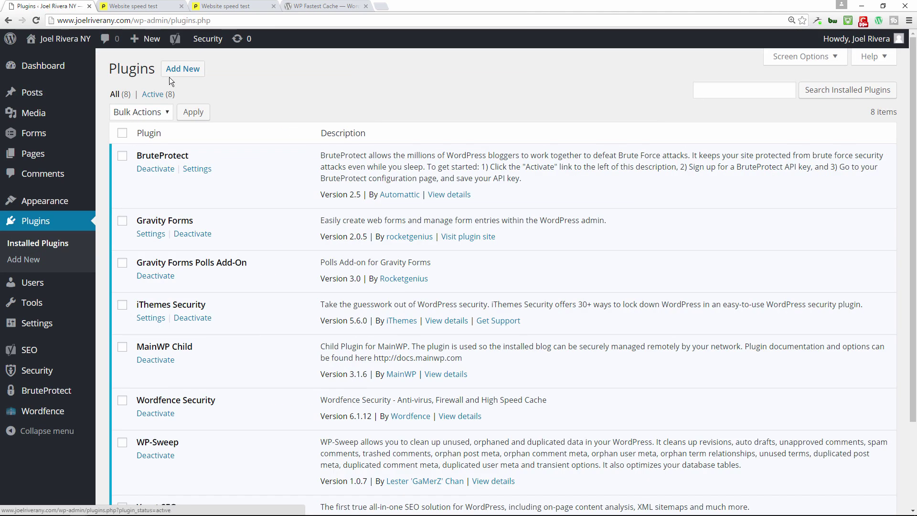
{"action": "left_click", "coordinate": [177, 72]}
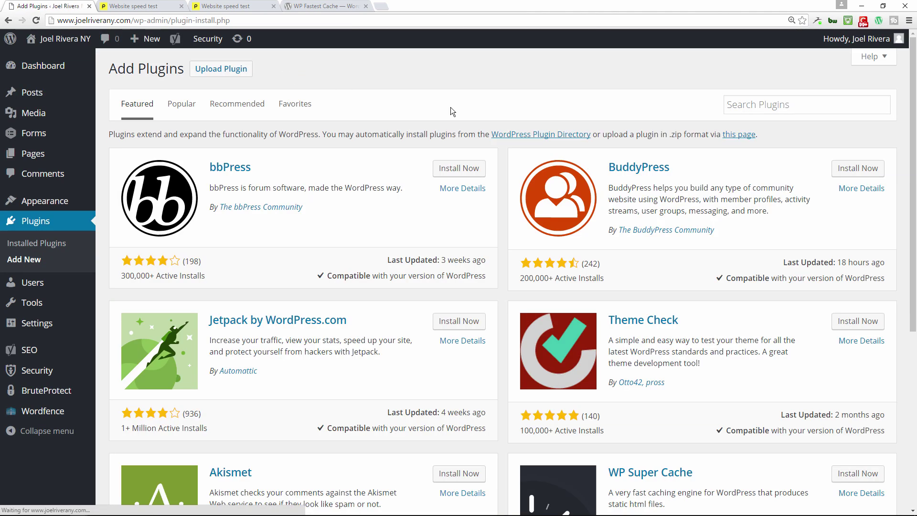
Search for WP Fastest Cache, then install and activate it.
{"action": "left_click", "coordinate": [766, 102]}
{"action": "key", "text": "ctrl+v"}
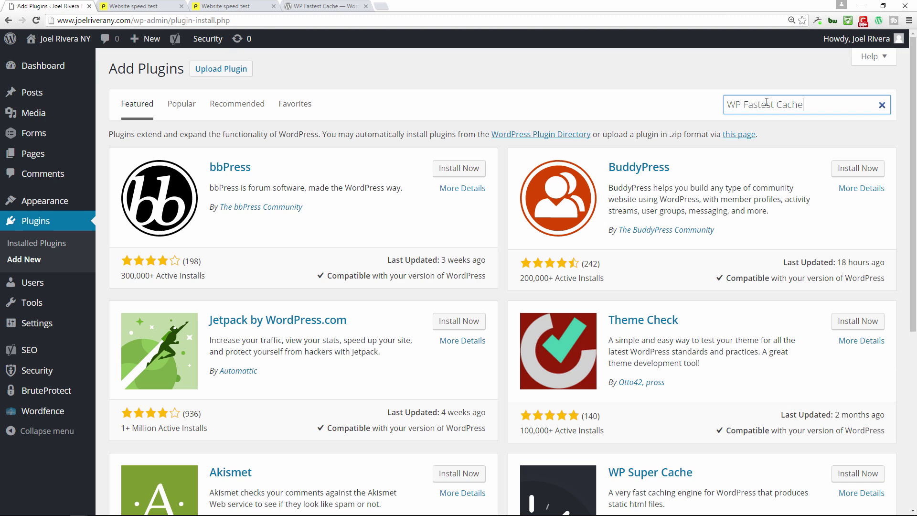
{"action": "key", "text": "Return"}
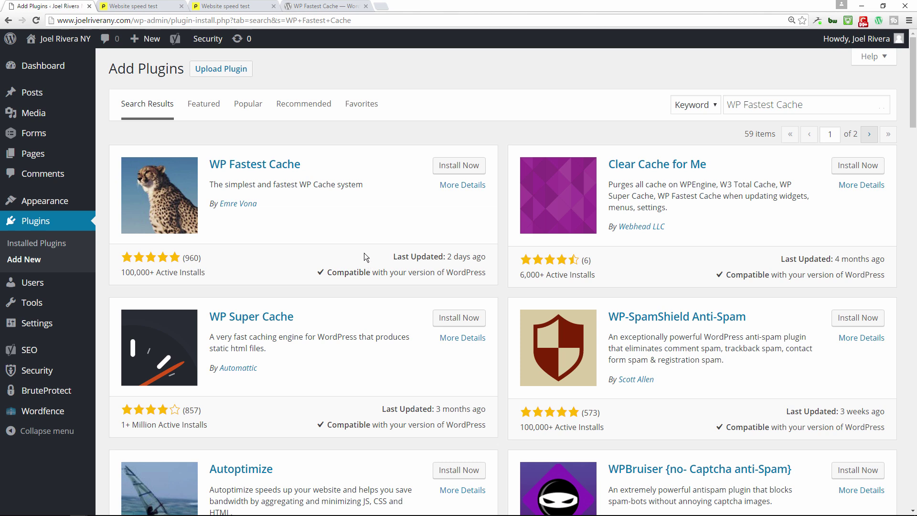
{"action": "left_click", "coordinate": [446, 170]}
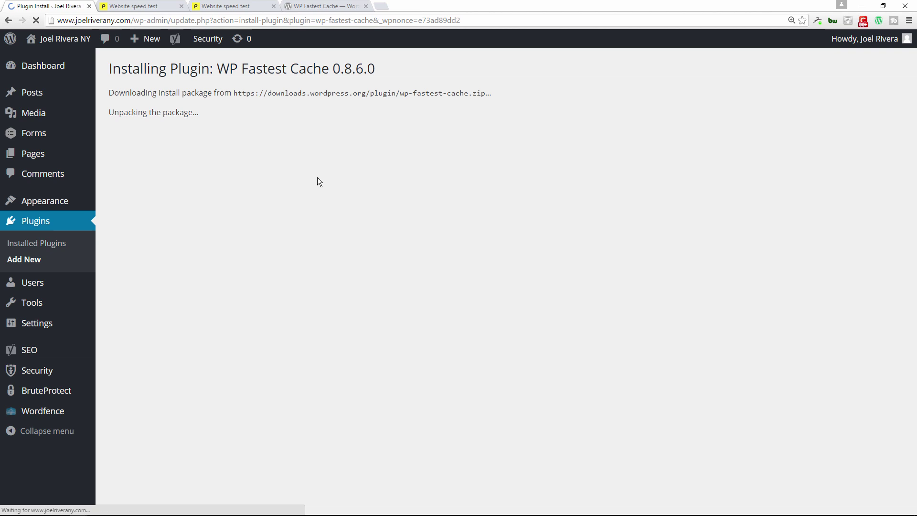
{"action": "left_click", "coordinate": [143, 170]}
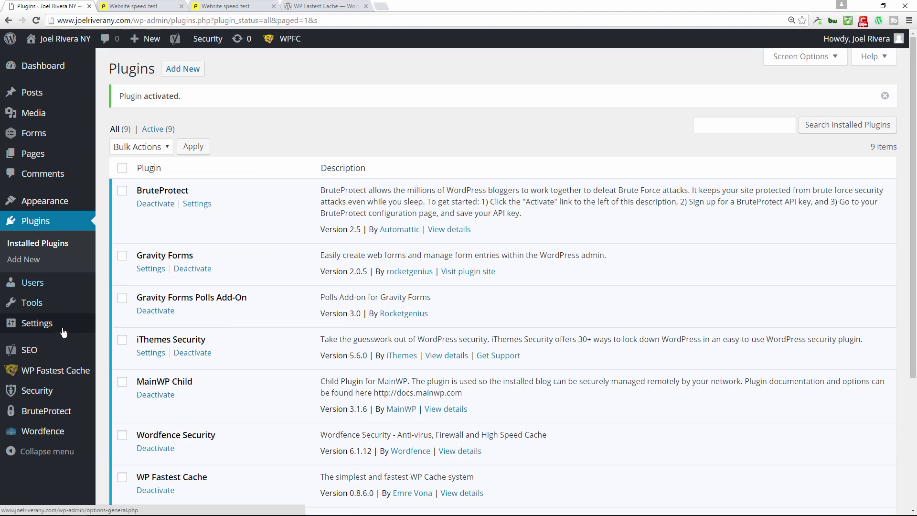
Enable the cache system and preload for homepage, posts, categories and pages.
{"action": "left_click", "coordinate": [54, 377]}
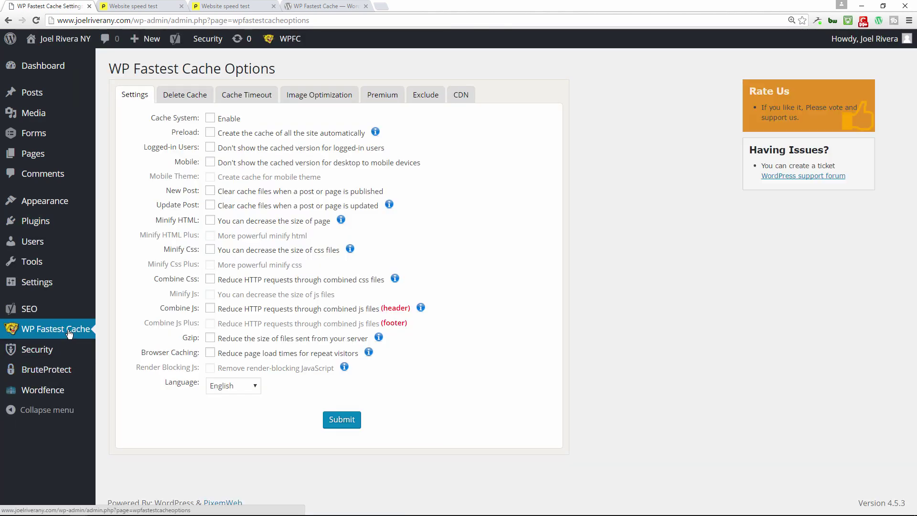
{"action": "left_click", "coordinate": [219, 124]}
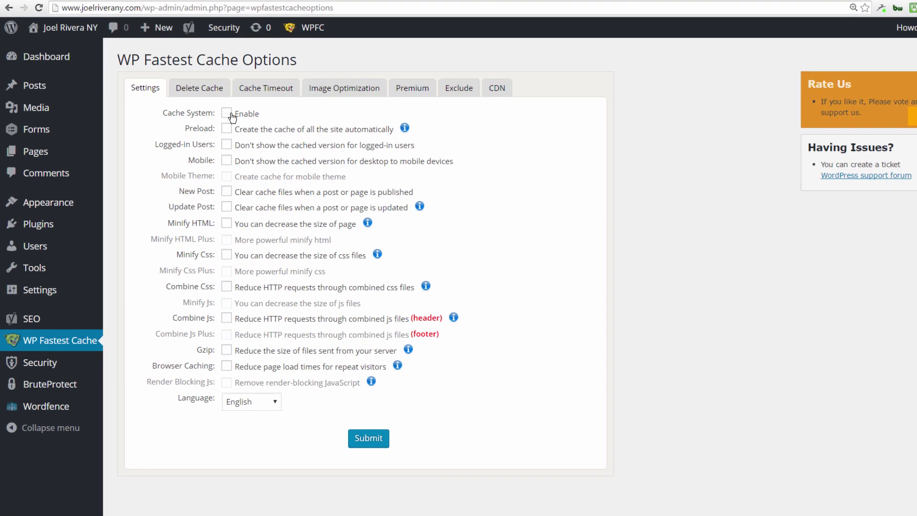
{"action": "left_click", "coordinate": [221, 133]}
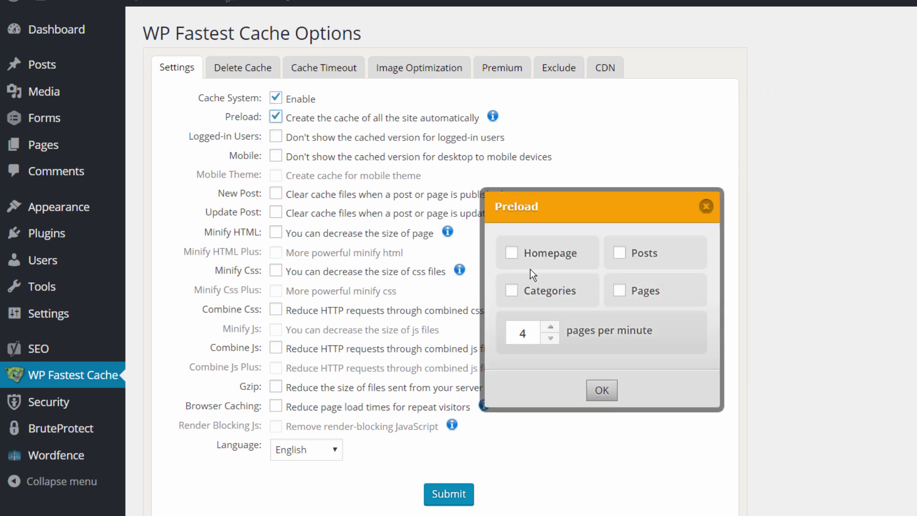
{"action": "left_click", "coordinate": [512, 253]}
{"action": "left_click", "coordinate": [511, 290]}
{"action": "left_click", "coordinate": [619, 291]}
{"action": "left_click", "coordinate": [619, 253]}
{"action": "left_click", "coordinate": [595, 390]}
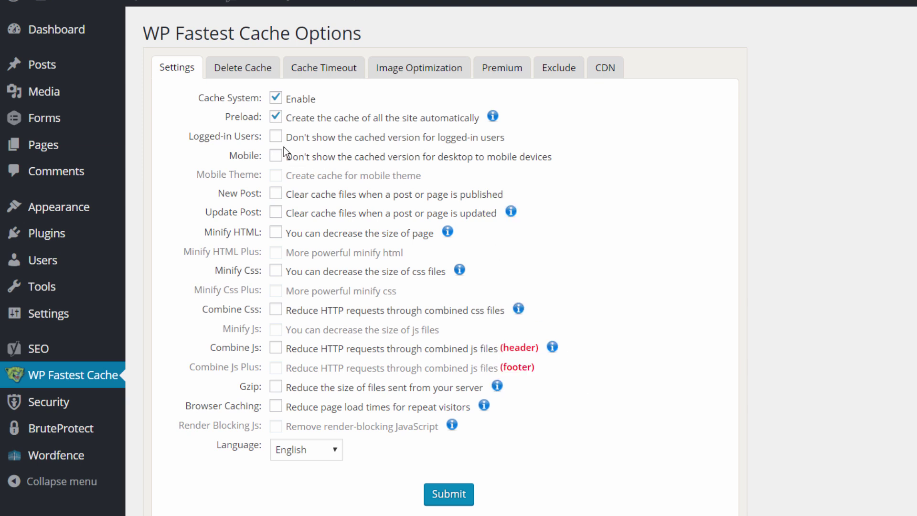
Clear the cache whenever a post is published or updated.
{"action": "left_click", "coordinate": [275, 193]}
{"action": "left_click", "coordinate": [601, 386]}
{"action": "left_click", "coordinate": [276, 212]}
{"action": "left_click", "coordinate": [601, 387]}
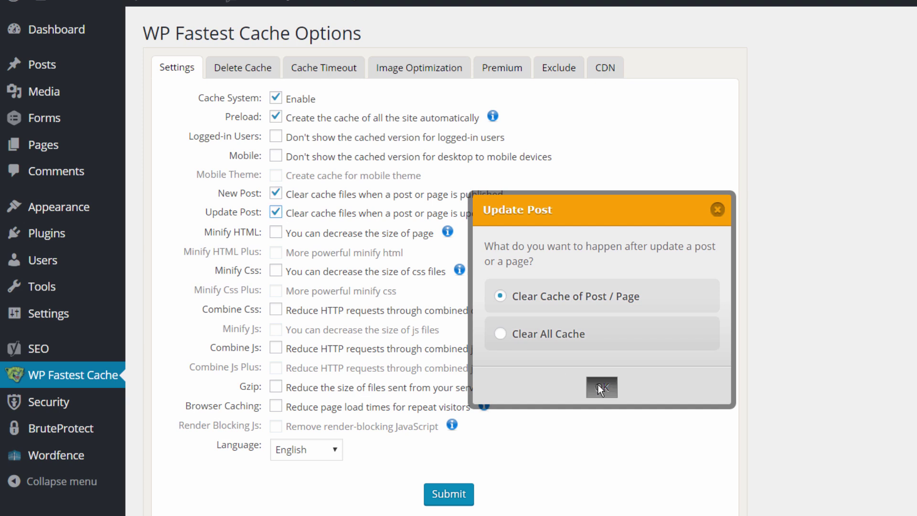
Turn on HTML and CSS minifying, CSS and JS combining, Gzip and browser caching.
{"action": "left_click", "coordinate": [277, 232]}
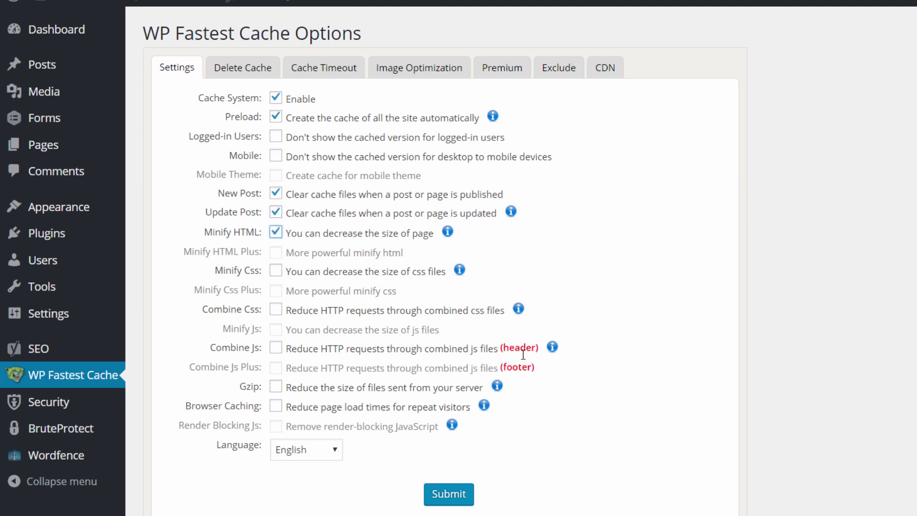
{"action": "left_click", "coordinate": [274, 272]}
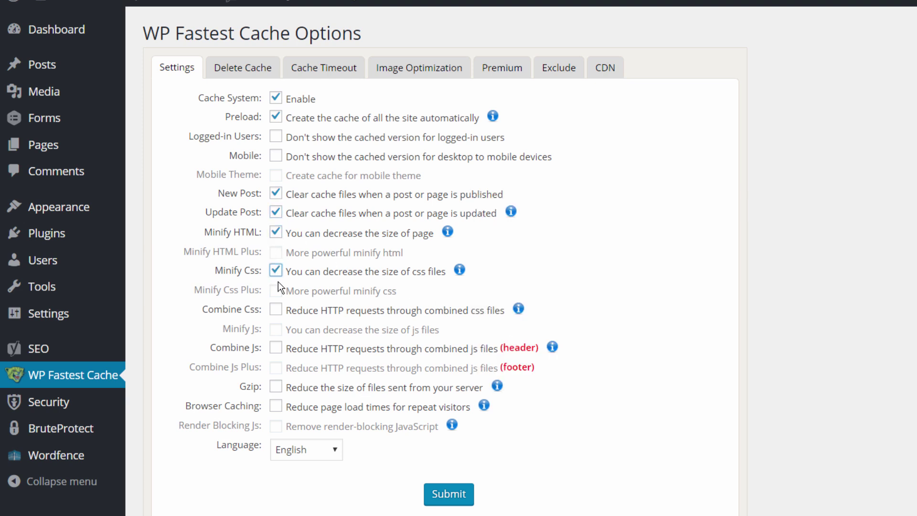
{"action": "left_click", "coordinate": [276, 309]}
{"action": "left_click", "coordinate": [277, 347]}
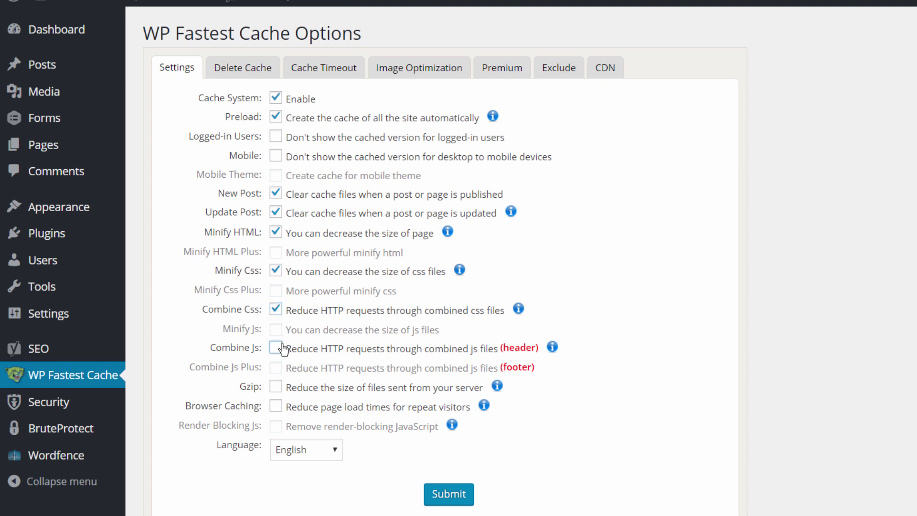
{"action": "left_click", "coordinate": [277, 387]}
{"action": "left_click", "coordinate": [280, 408]}
{"action": "left_click", "coordinate": [451, 501]}
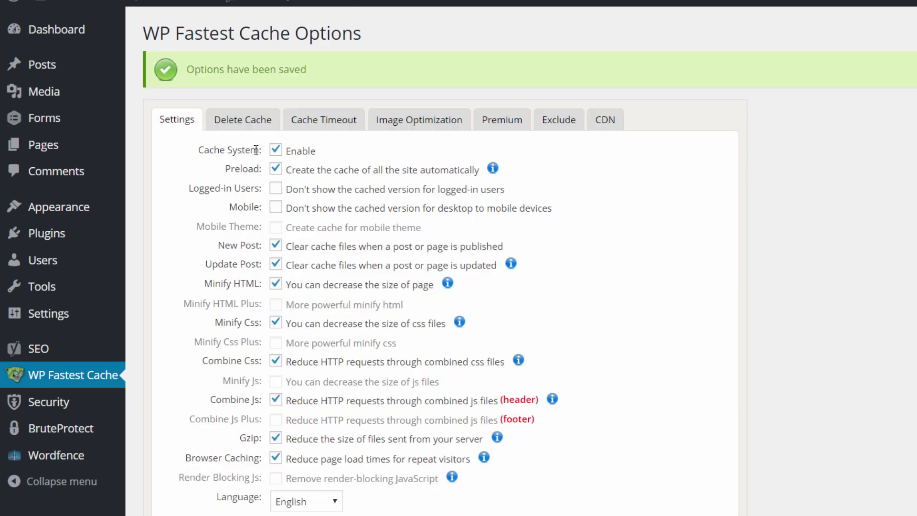
{"action": "left_click", "coordinate": [244, 125]}
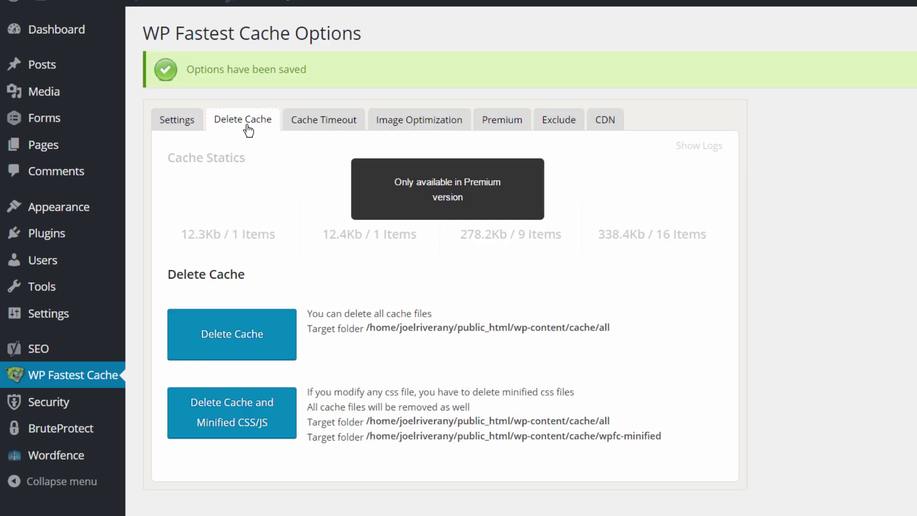
{"action": "left_click", "coordinate": [324, 122]}
{"action": "left_click", "coordinate": [411, 128]}
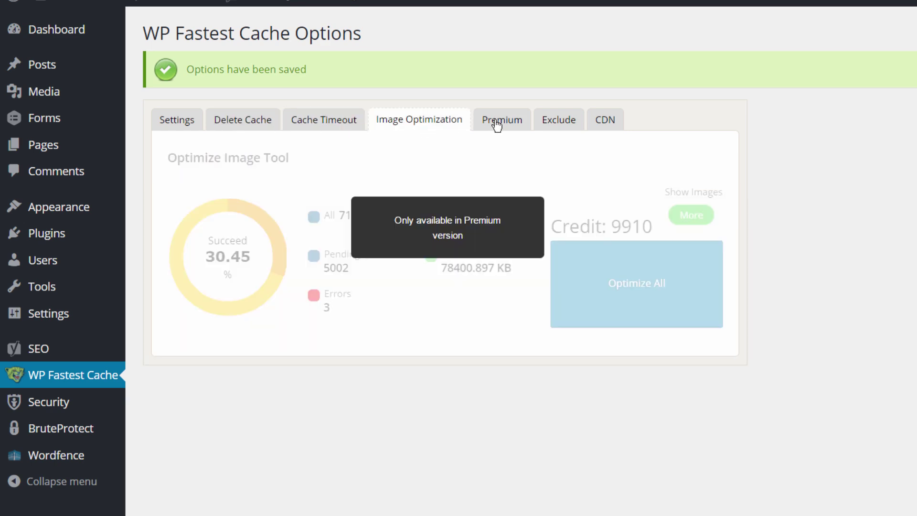
{"action": "left_click", "coordinate": [514, 124]}
{"action": "left_click", "coordinate": [568, 125]}
{"action": "left_click", "coordinate": [606, 127]}
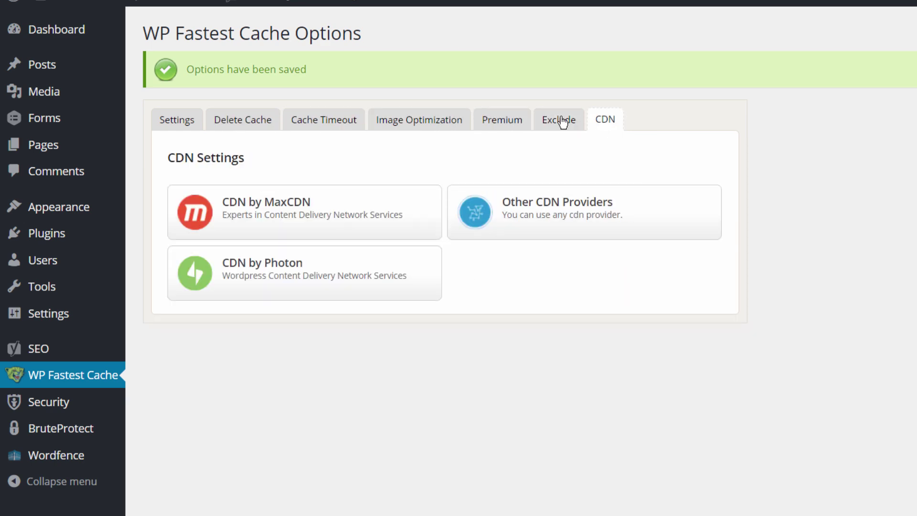
{"action": "left_click", "coordinate": [563, 123]}
{"action": "left_click", "coordinate": [507, 126]}
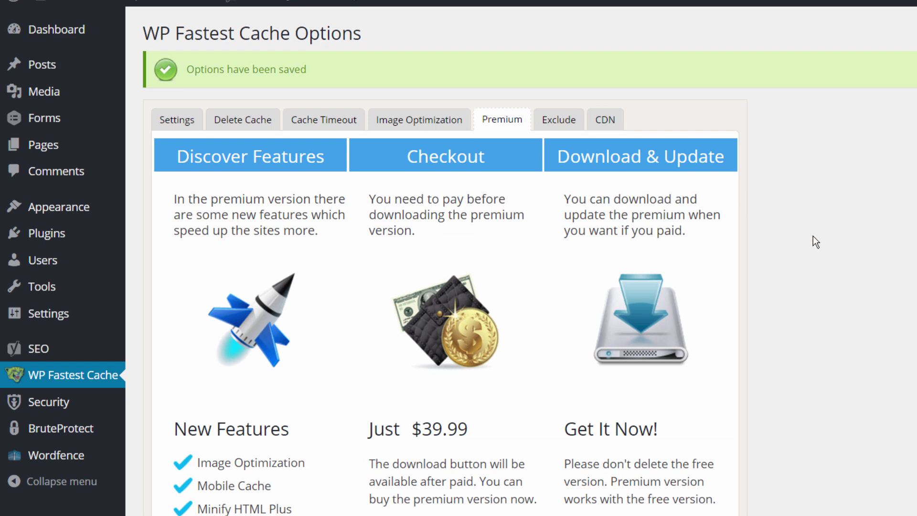
{"action": "scroll", "coordinate": [812, 236], "scroll_direction": "down", "scroll_amount": 2}
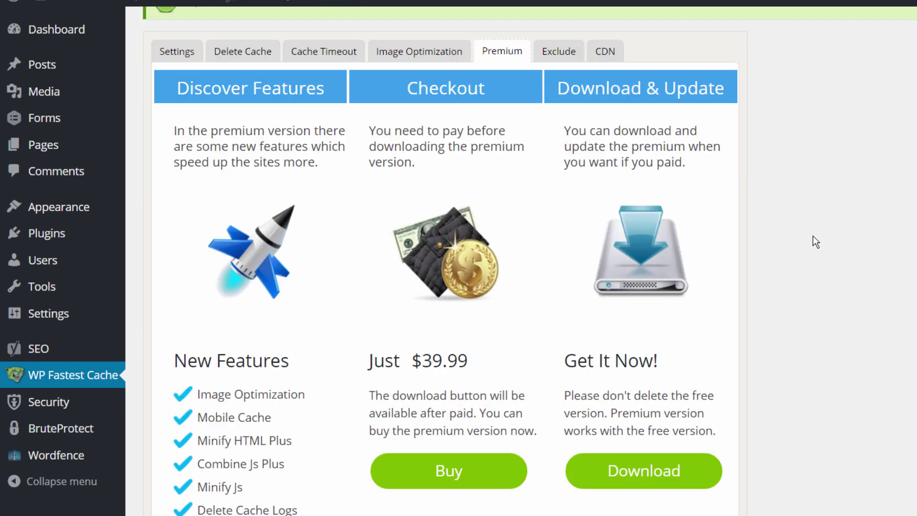
{"action": "scroll", "coordinate": [813, 236], "scroll_direction": "up", "scroll_amount": 2}
{"action": "scroll", "coordinate": [798, 237], "scroll_direction": "down", "scroll_amount": 2}
{"action": "scroll", "coordinate": [686, 367], "scroll_direction": "up", "scroll_amount": 2}
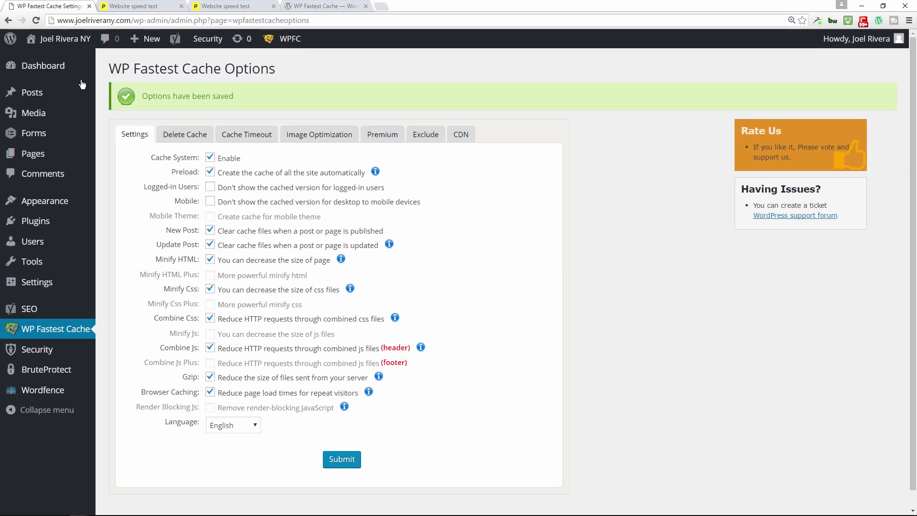
Visit the live site, copy its address, and return to the Pingdom baseline of C 78, 1.75 s.
{"action": "mouse_move", "coordinate": [88, 4]}
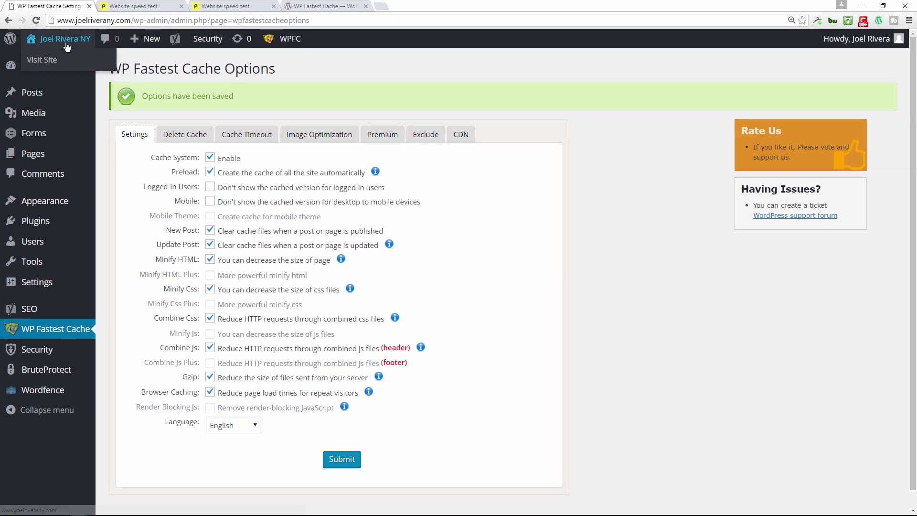
{"action": "left_click", "coordinate": [53, 61]}
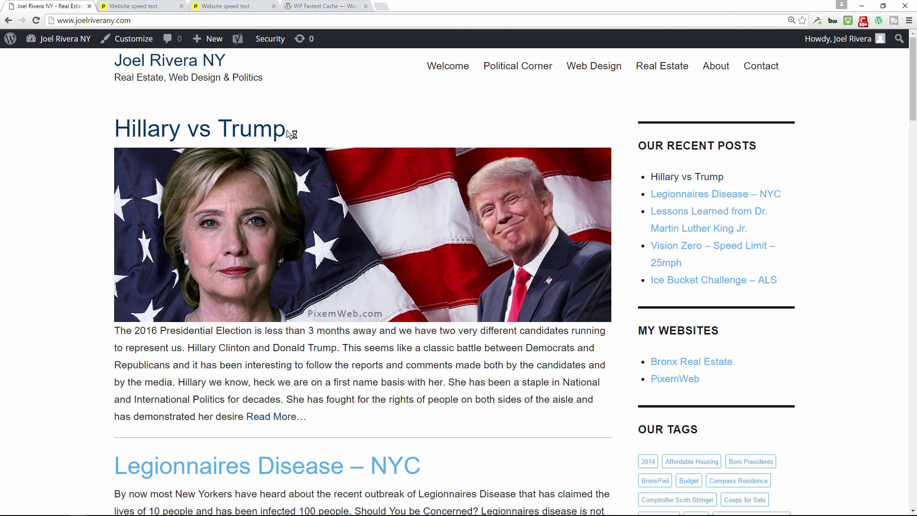
{"action": "left_click", "coordinate": [126, 6]}
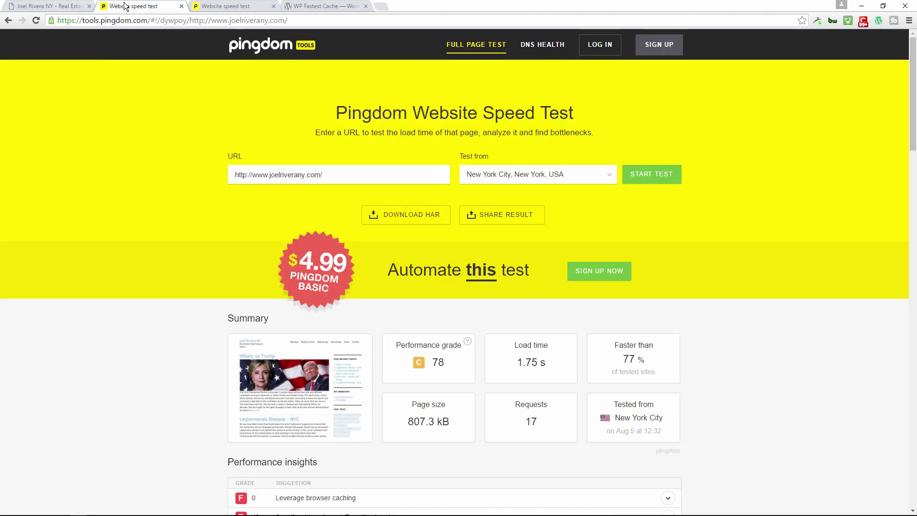
{"action": "left_click", "coordinate": [59, 6]}
{"action": "left_click", "coordinate": [89, 22]}
{"action": "key", "text": "ctrl+c"}
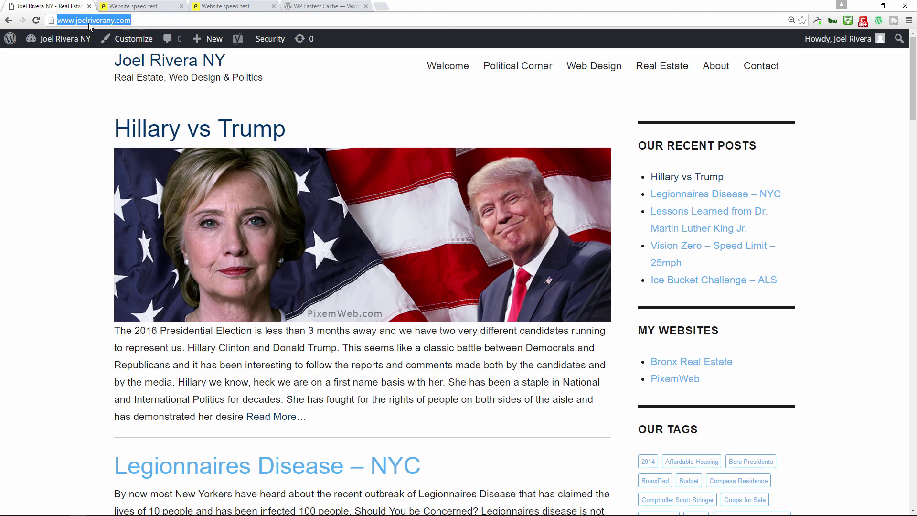
{"action": "left_click", "coordinate": [123, 6]}
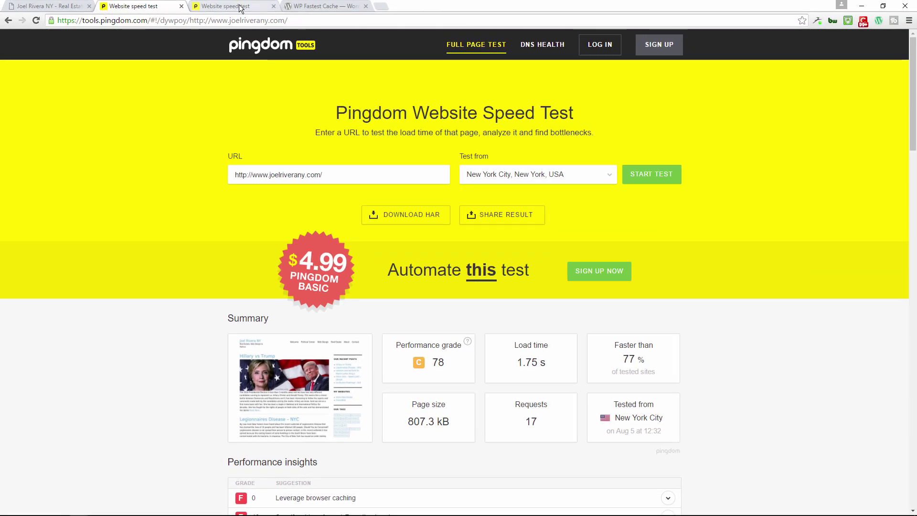
Retest the site's URL in Pingdom from New York City, now scoring B 89 with 672 ms load.
{"action": "left_click", "coordinate": [240, 7]}
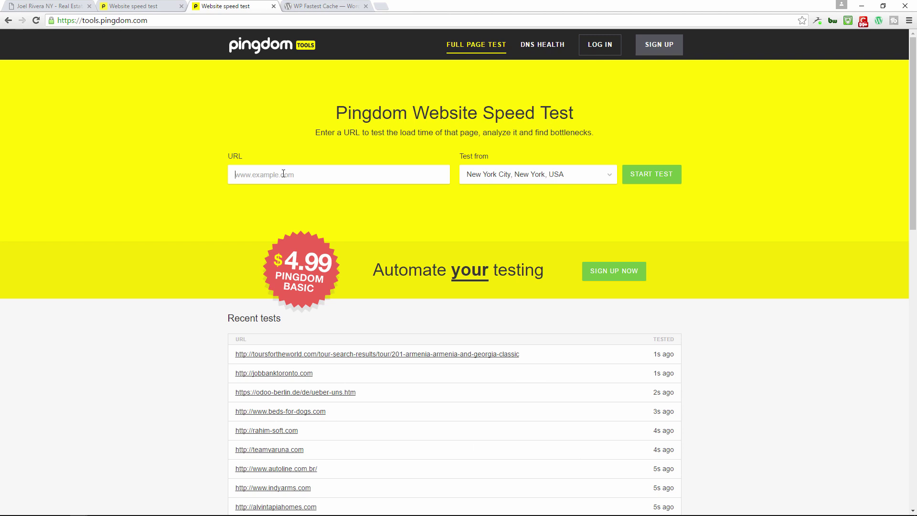
{"action": "key", "text": "ctrl+v"}
{"action": "left_click", "coordinate": [655, 177]}
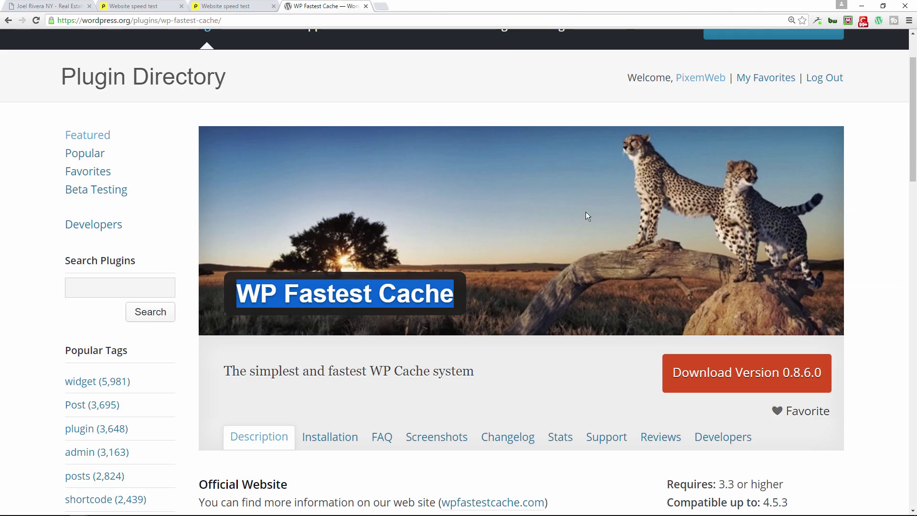
Scroll through the WP Fastest Cache description and ratings, then go back to the blog's tab.
{"action": "left_click", "coordinate": [549, 235]}
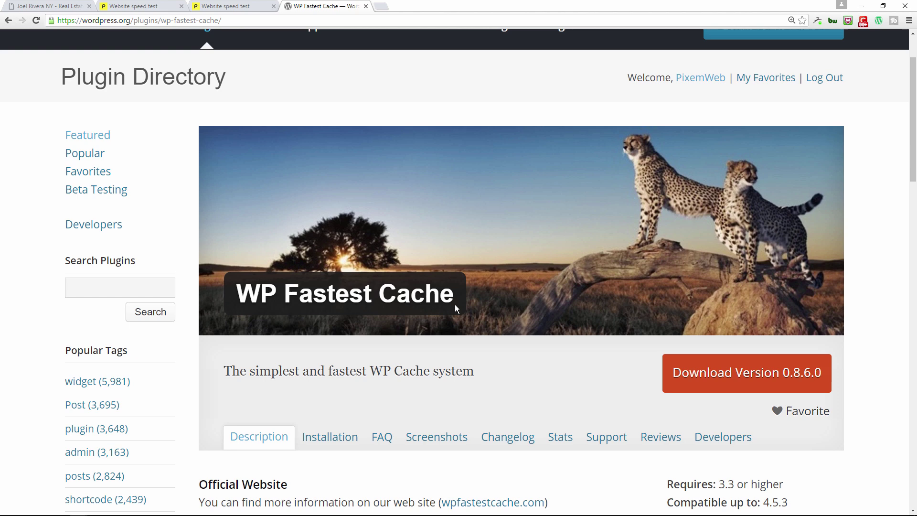
{"action": "scroll", "coordinate": [511, 303], "scroll_direction": "down", "scroll_amount": 2}
{"action": "scroll", "coordinate": [512, 304], "scroll_direction": "down", "scroll_amount": 4}
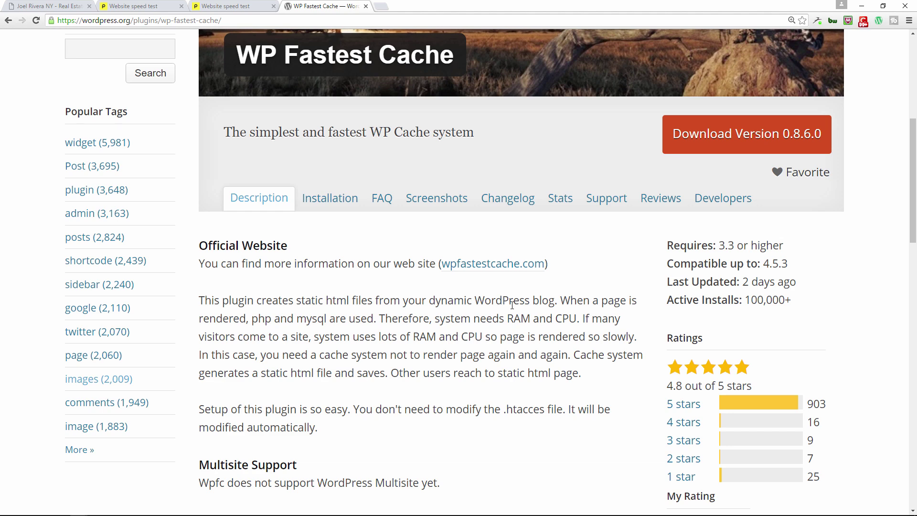
{"action": "scroll", "coordinate": [512, 304], "scroll_direction": "down", "scroll_amount": 2}
{"action": "scroll", "coordinate": [511, 305], "scroll_direction": "up", "scroll_amount": 6}
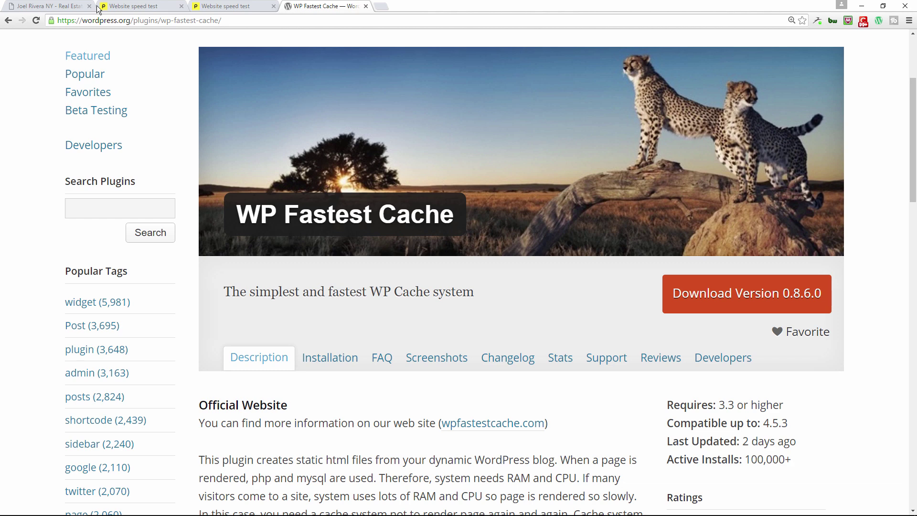
{"action": "left_click", "coordinate": [64, 7]}
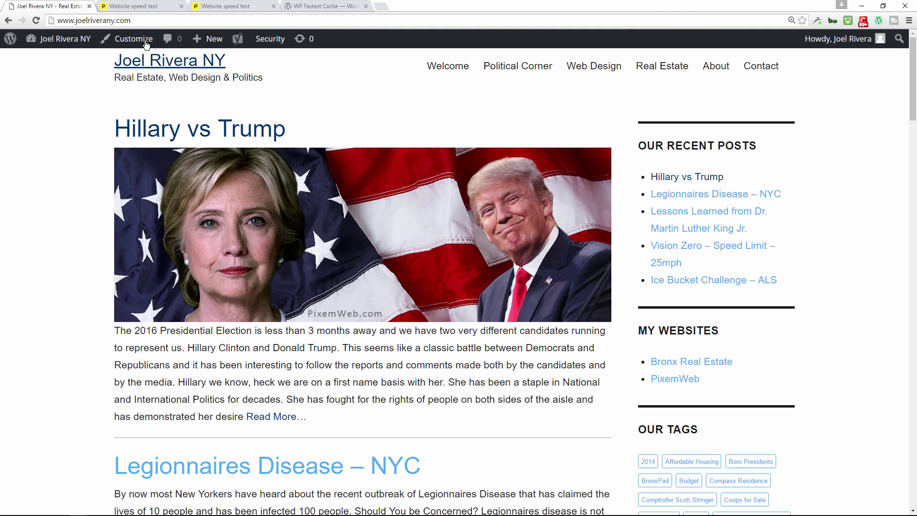
{"action": "left_click", "coordinate": [127, 6]}
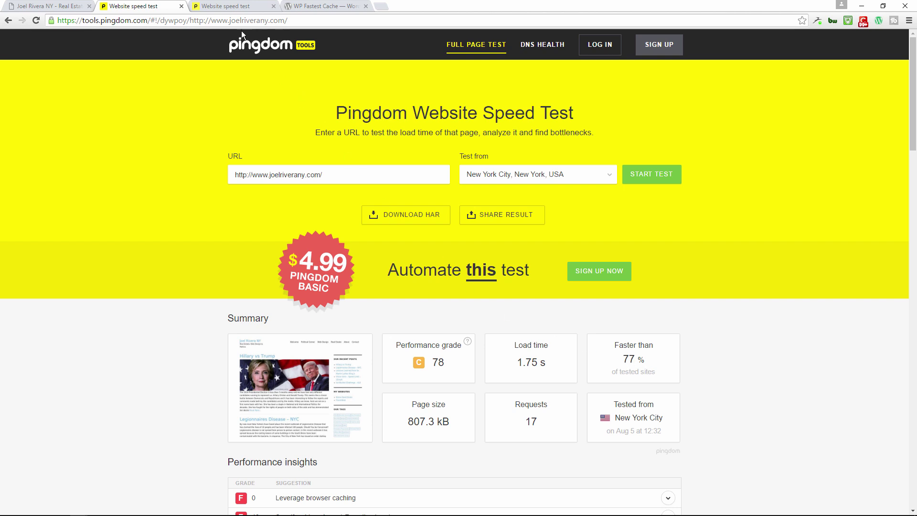
{"action": "left_click", "coordinate": [229, 10]}
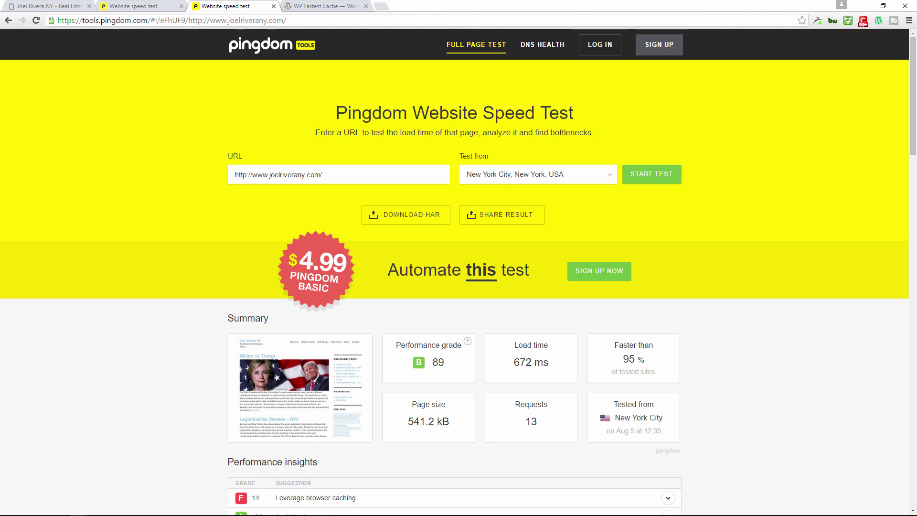
{"action": "left_click", "coordinate": [45, 7]}
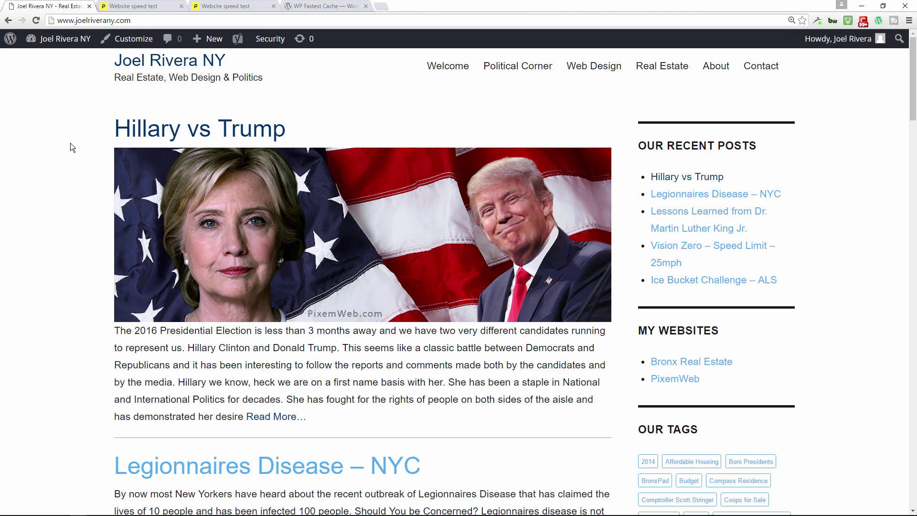
{"action": "left_click", "coordinate": [310, 7]}
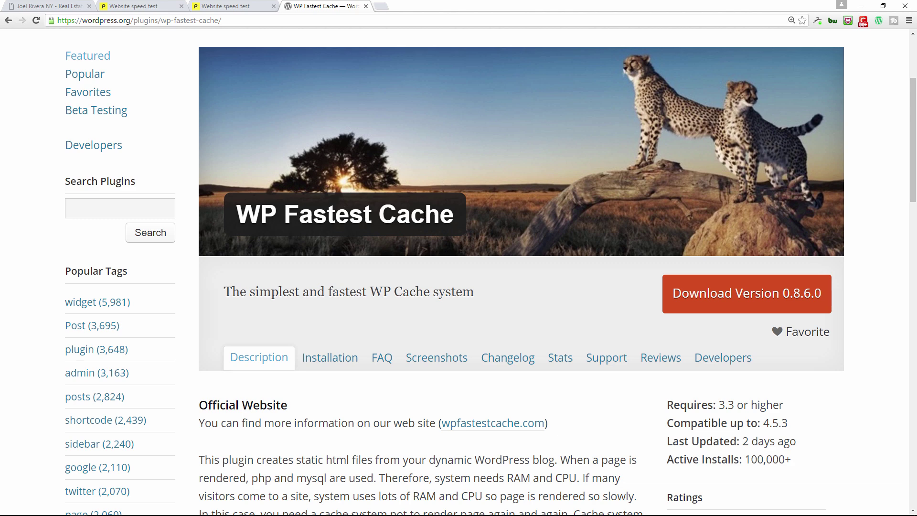
{"action": "scroll", "coordinate": [428, 218], "scroll_direction": "down", "scroll_amount": 7}
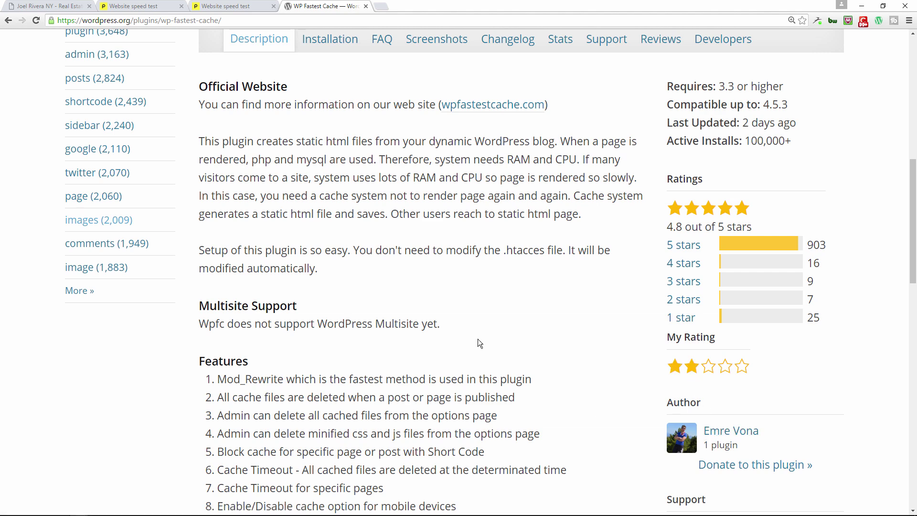
{"action": "scroll", "coordinate": [479, 341], "scroll_direction": "up", "scroll_amount": 7}
{"action": "scroll", "coordinate": [541, 317], "scroll_direction": "up", "scroll_amount": 3}
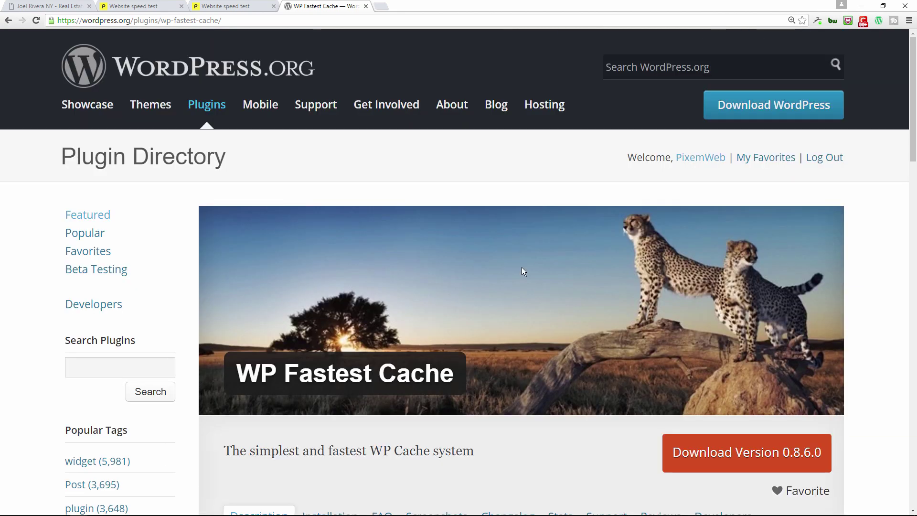
{"action": "scroll", "coordinate": [440, 233], "scroll_direction": "down", "scroll_amount": 7}
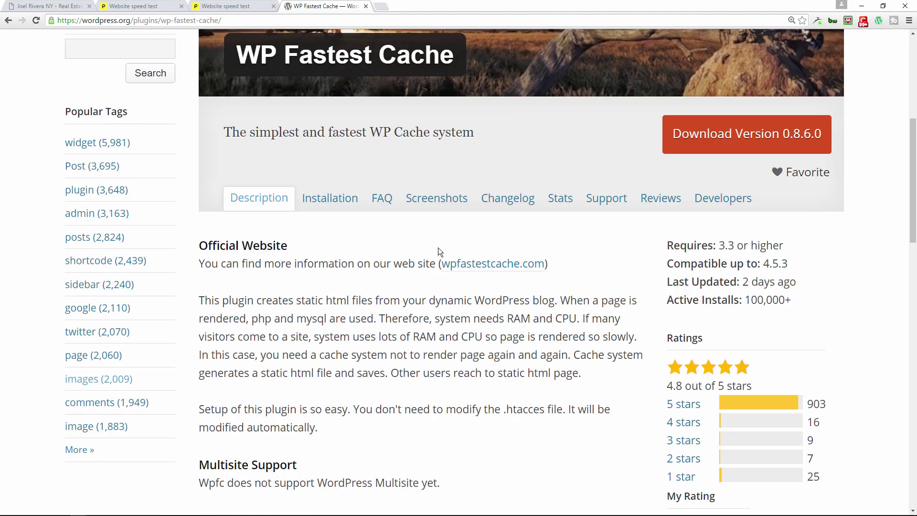
{"action": "scroll", "coordinate": [438, 266], "scroll_direction": "up", "scroll_amount": 7}
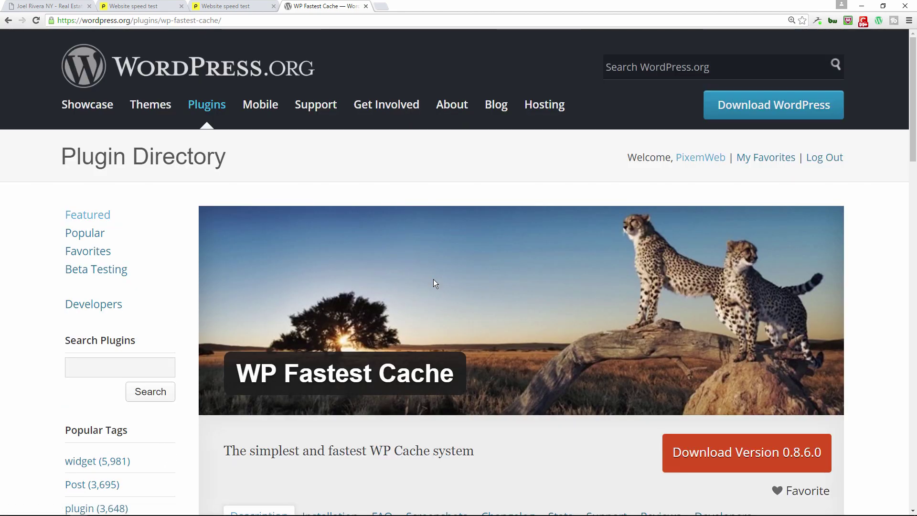
{"action": "scroll", "coordinate": [435, 280], "scroll_direction": "down", "scroll_amount": 2}
{"action": "scroll", "coordinate": [438, 281], "scroll_direction": "down", "scroll_amount": 7}
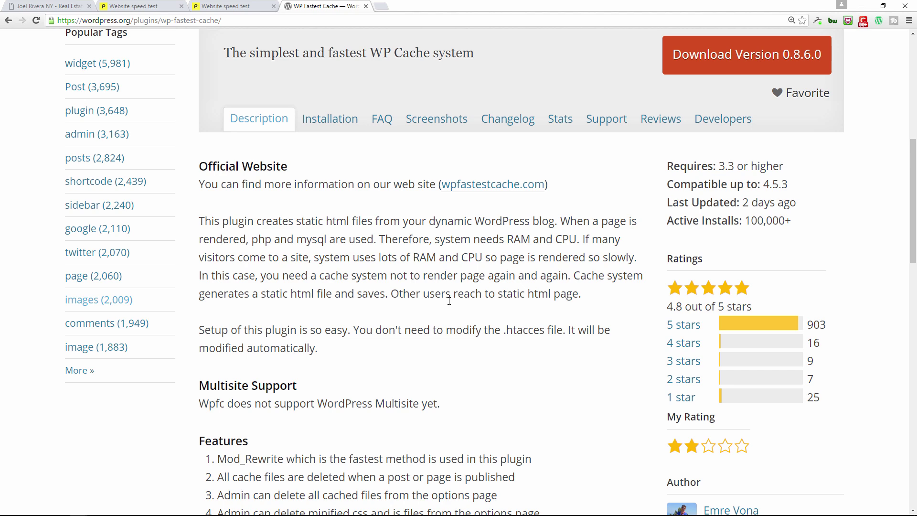
{"action": "scroll", "coordinate": [459, 296], "scroll_direction": "up", "scroll_amount": 8}
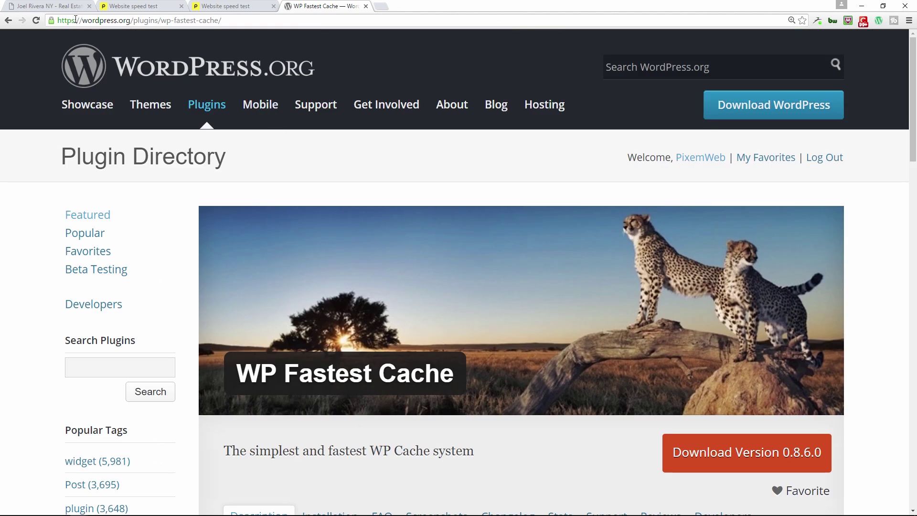
{"action": "left_click", "coordinate": [56, 7]}
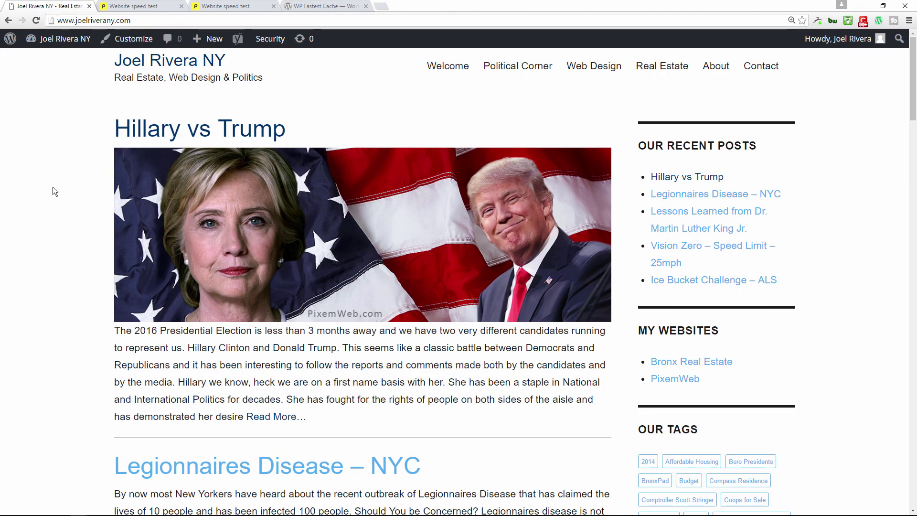